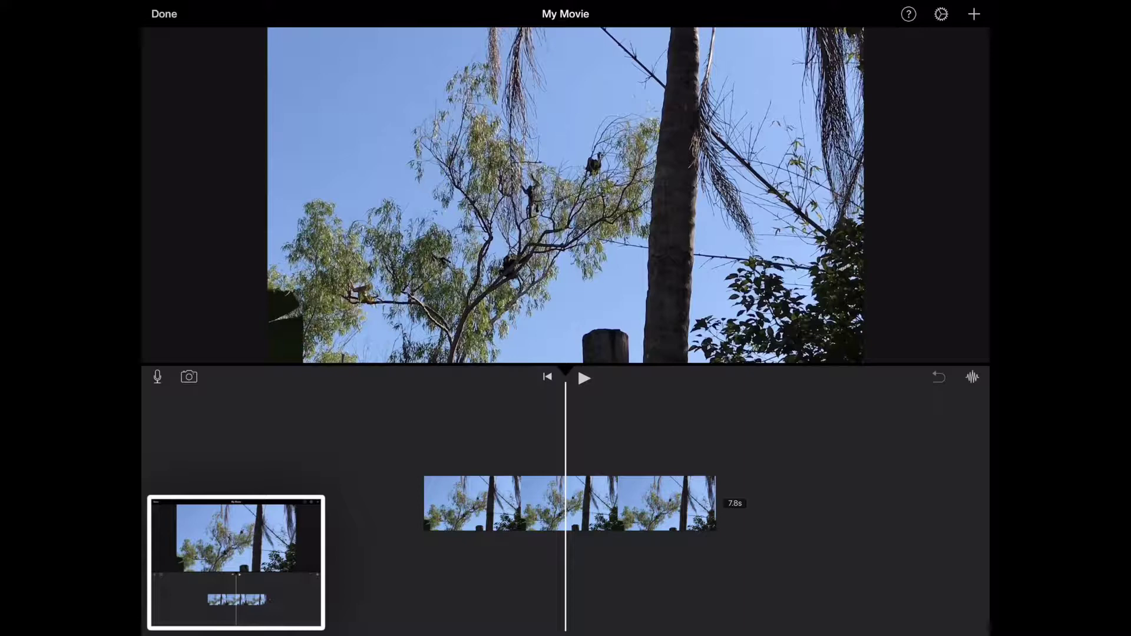
Crop the new screenshot to the tree frame and mark the lower bird with a red oval.
{"action": "left_click", "coordinate": [236, 562]}
{"action": "left_click_drag", "start_coordinate": [566, 559], "coordinate": [566, 350]}
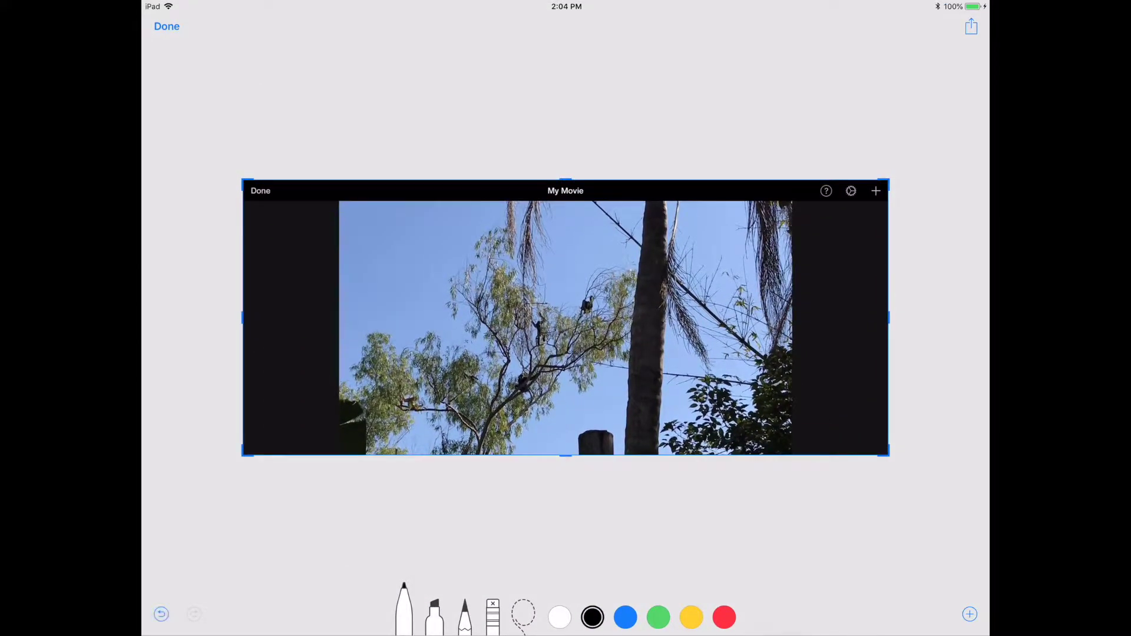
{"action": "left_click", "coordinate": [970, 615]}
{"action": "left_click", "coordinate": [909, 585]}
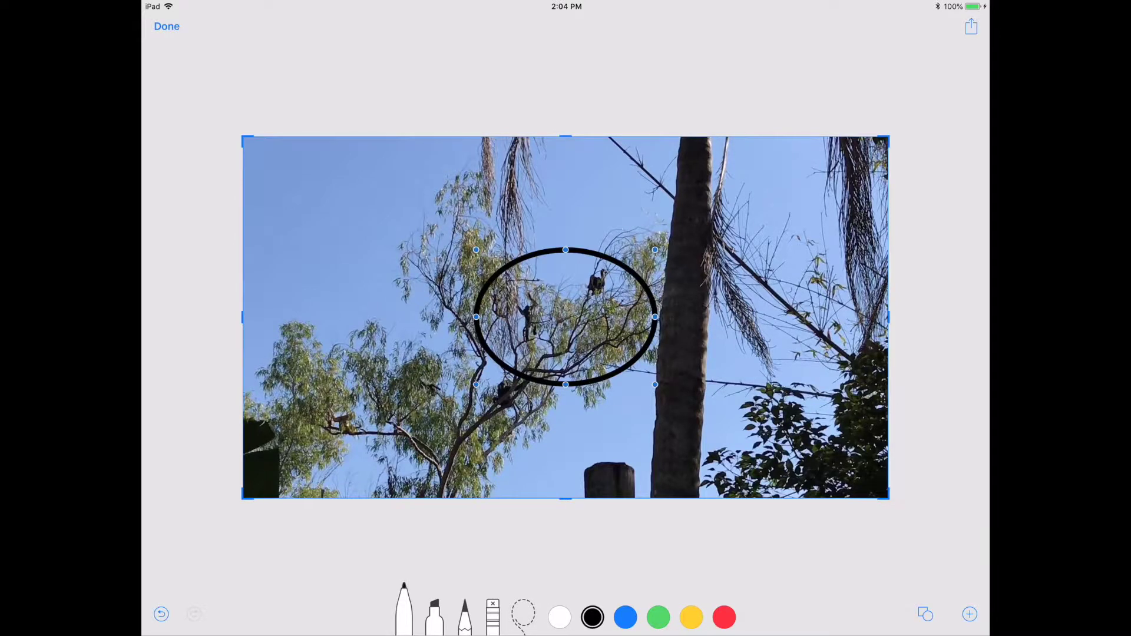
{"action": "left_click", "coordinate": [724, 617]}
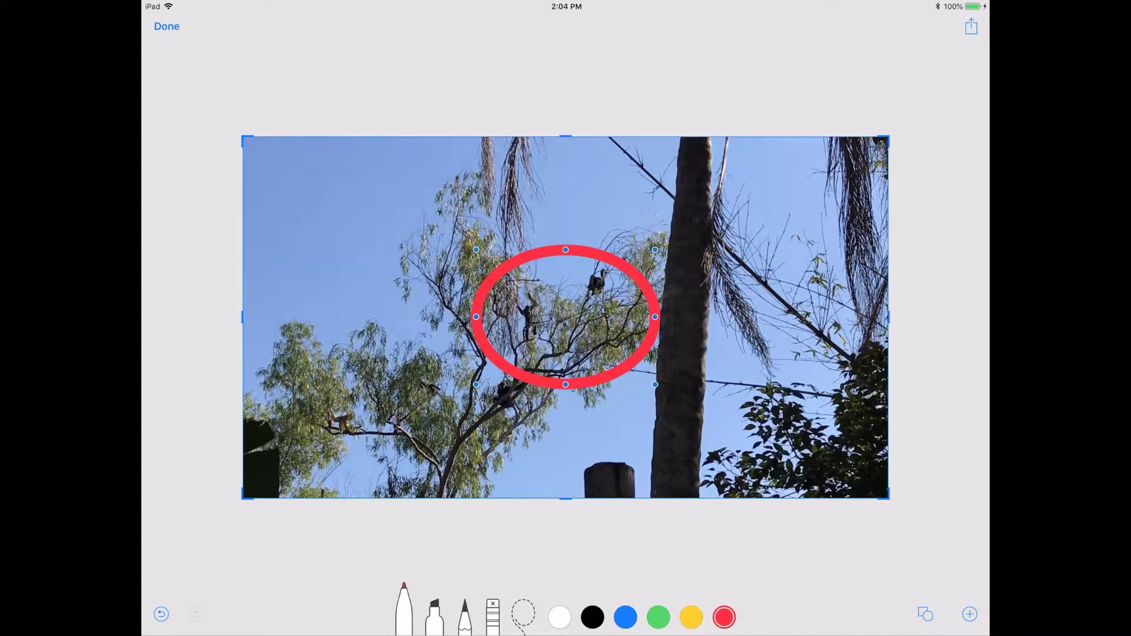
{"action": "left_click_drag", "start_coordinate": [566, 316], "coordinate": [511, 395]}
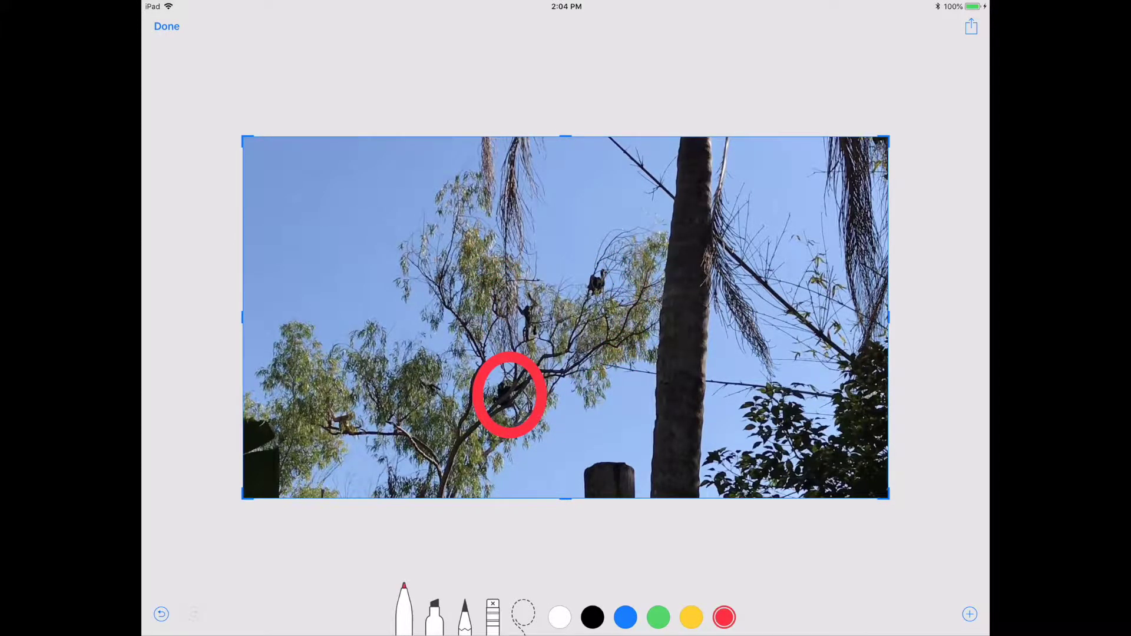
{"action": "left_click", "coordinate": [166, 25]}
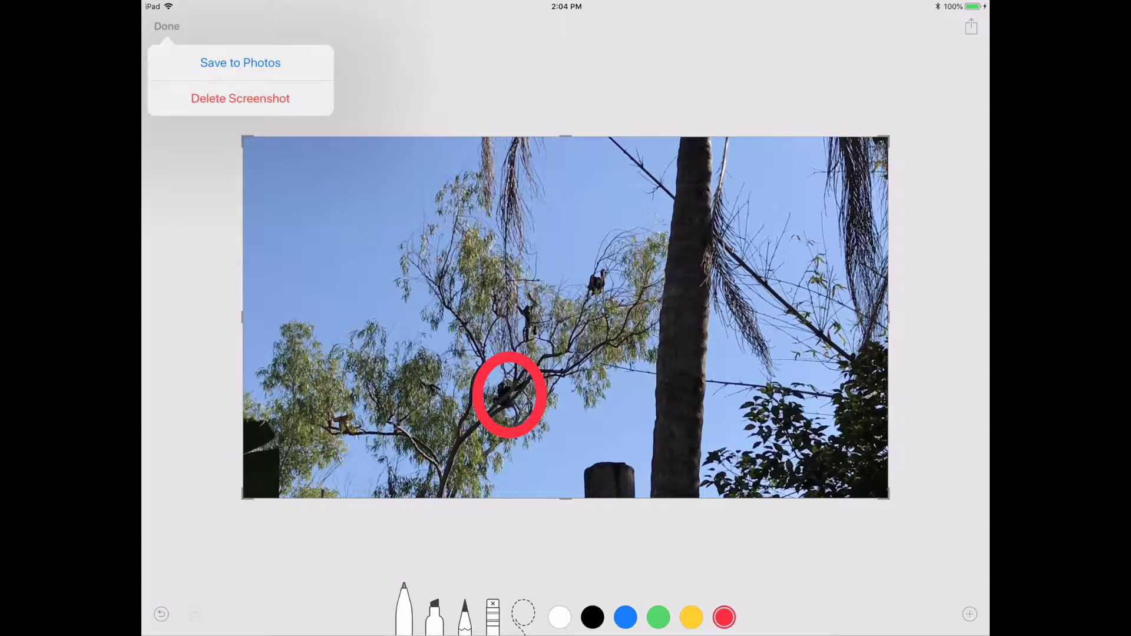
Save the marked-up screenshot to Photos and split the tree clip in two.
{"action": "left_click", "coordinate": [239, 63]}
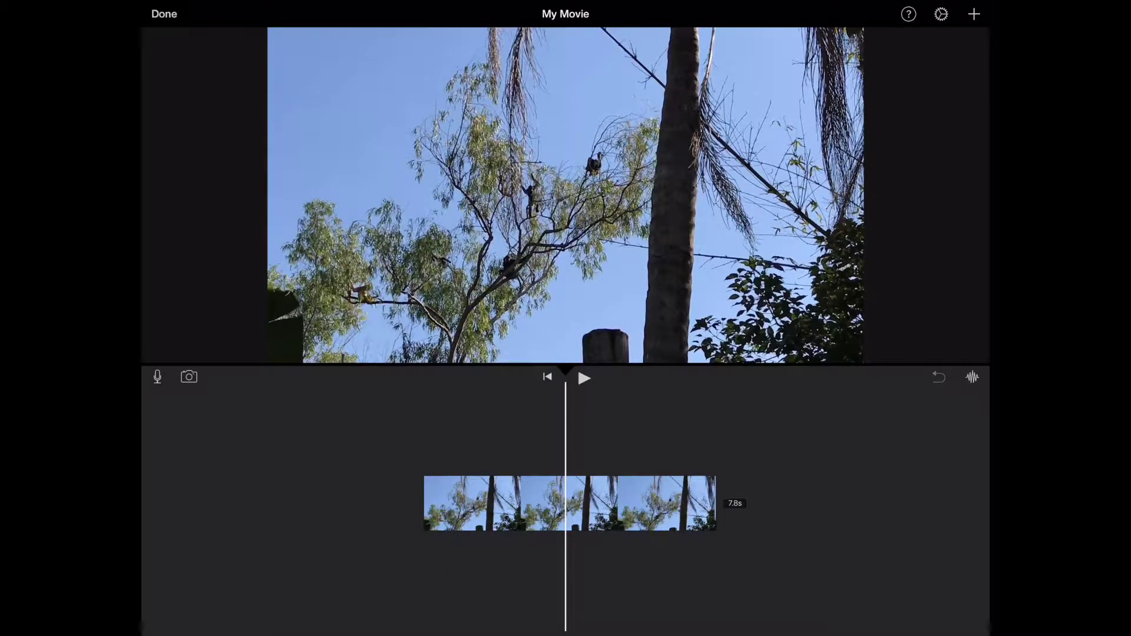
{"action": "left_click", "coordinate": [570, 504]}
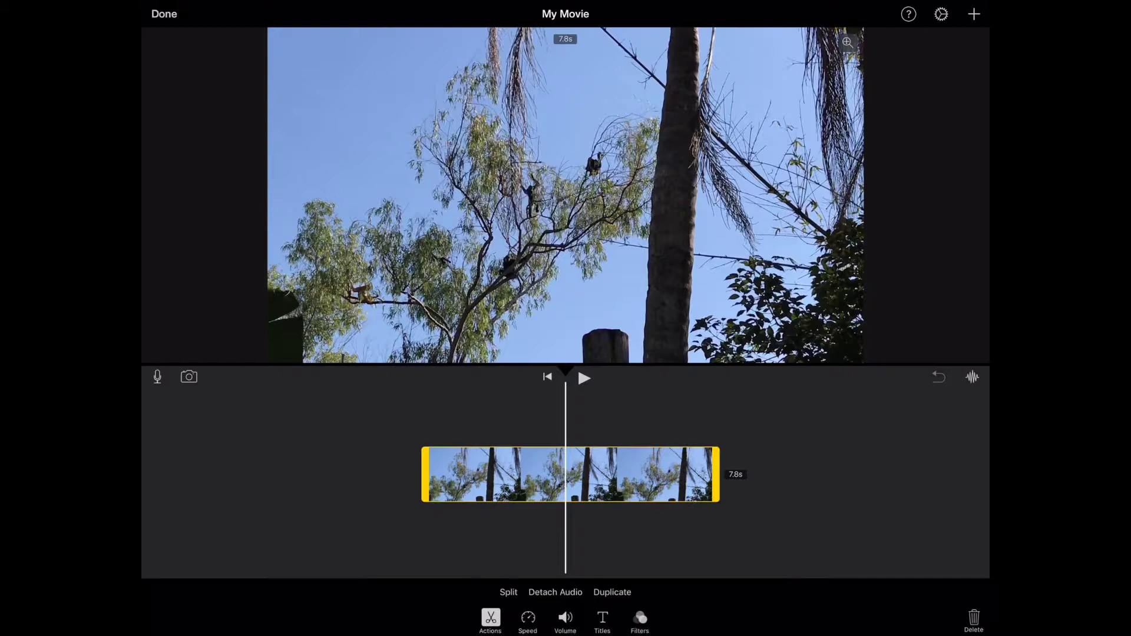
{"action": "left_click", "coordinate": [508, 592]}
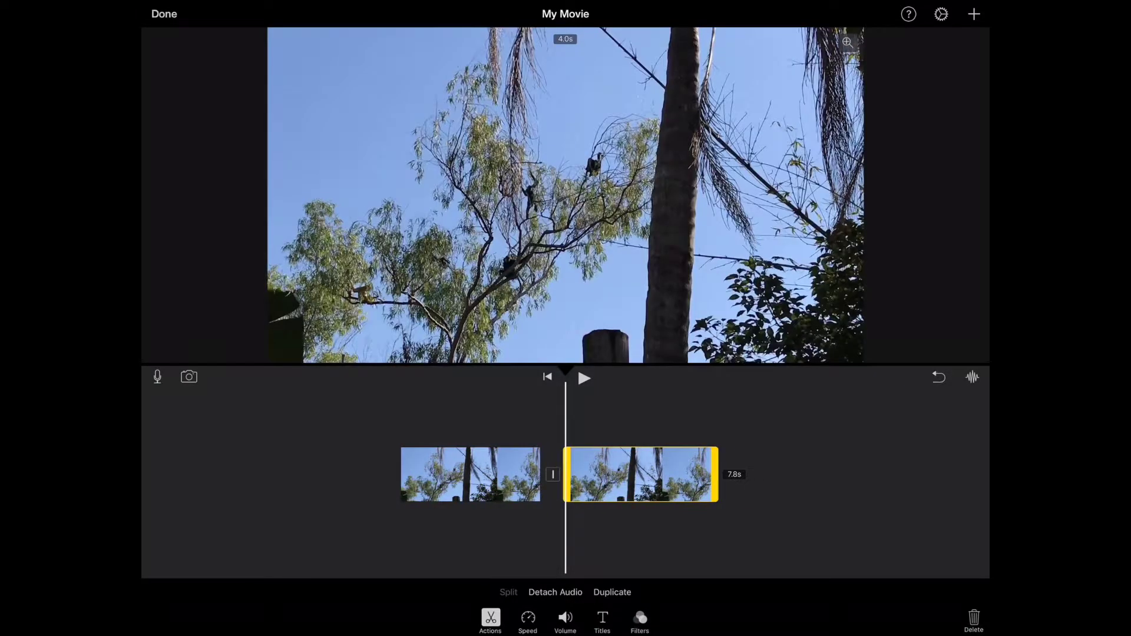
Insert the red-circled screenshot from All Photos between the two tree clip halves.
{"action": "left_click", "coordinate": [975, 13]}
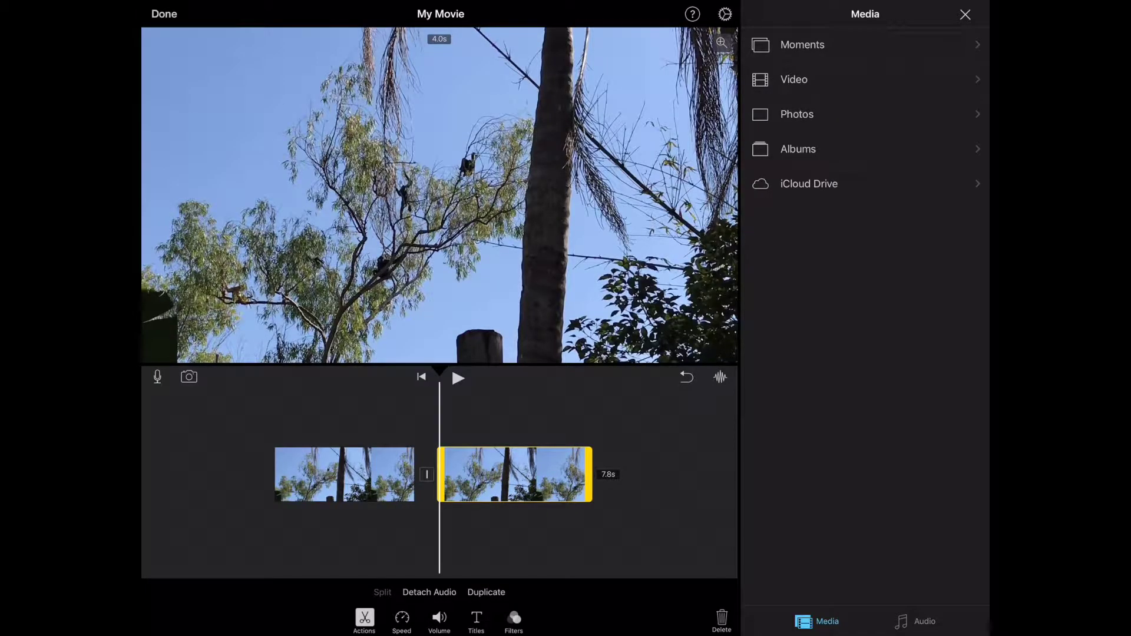
{"action": "left_click", "coordinate": [797, 114]}
{"action": "left_click", "coordinate": [796, 45]}
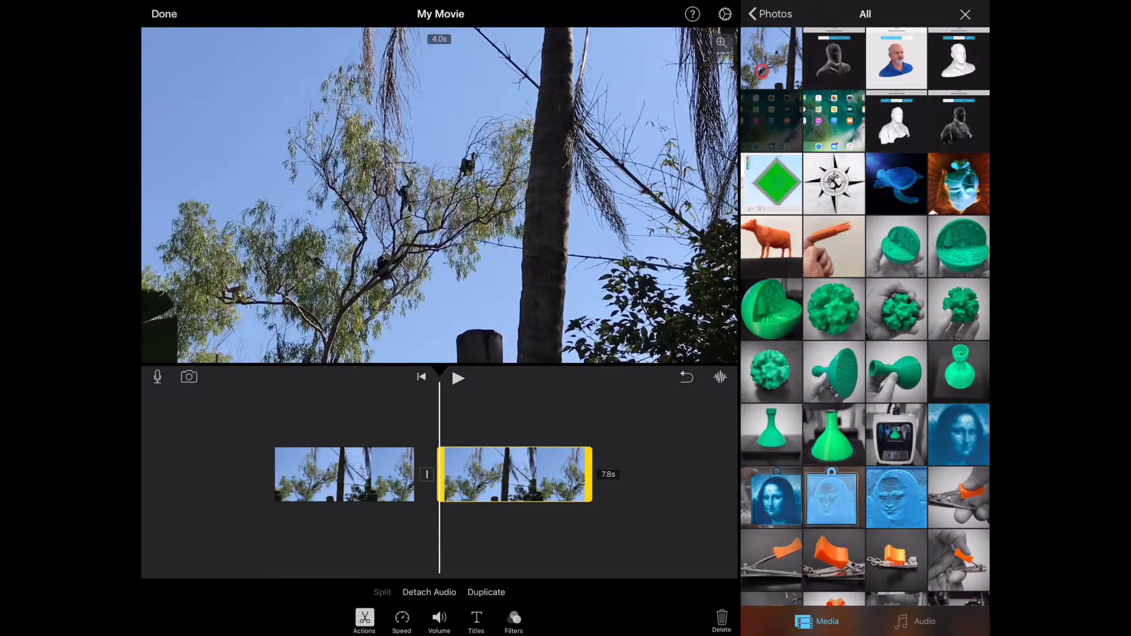
{"action": "left_click", "coordinate": [772, 57]}
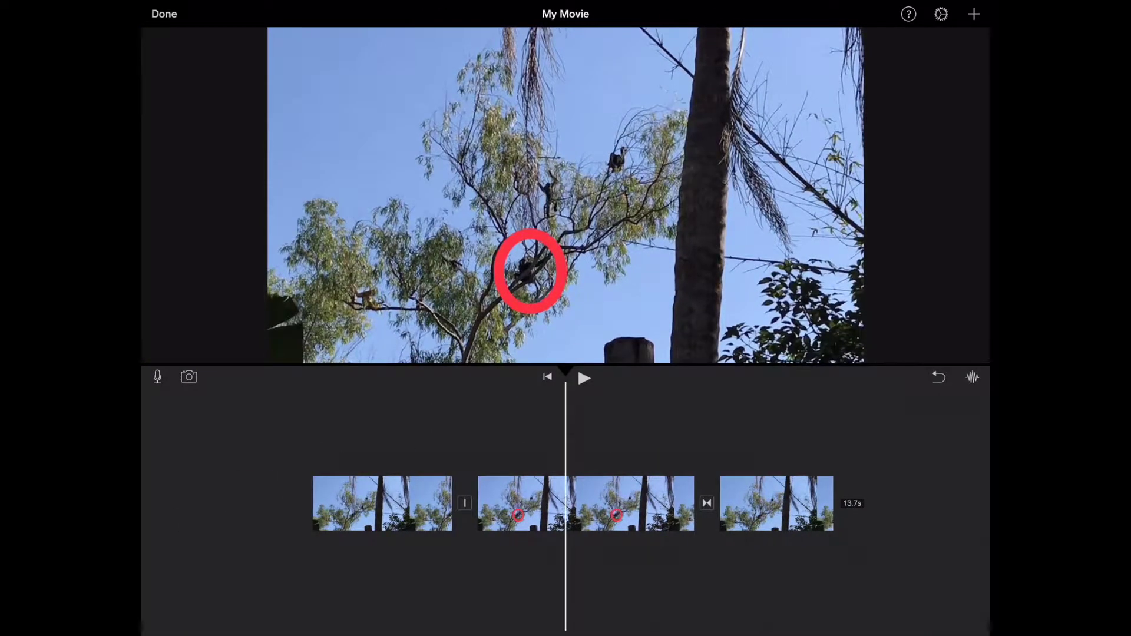
Disable Ken Burns on the red-circled still and trim it to 1.3 seconds.
{"action": "left_click", "coordinate": [586, 504]}
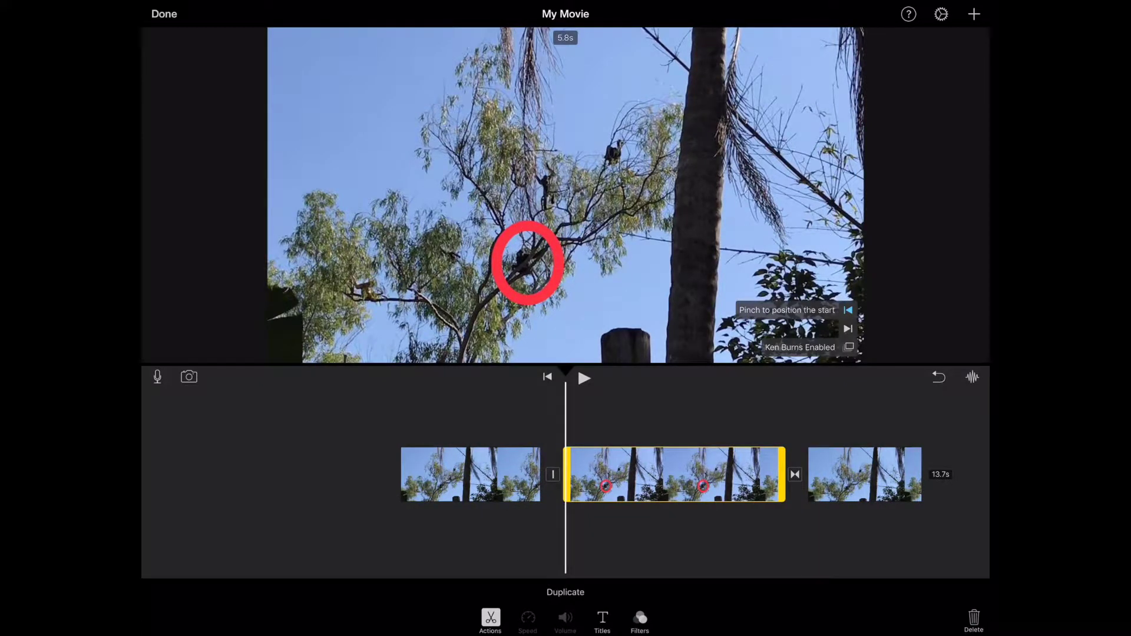
{"action": "left_click", "coordinate": [849, 347]}
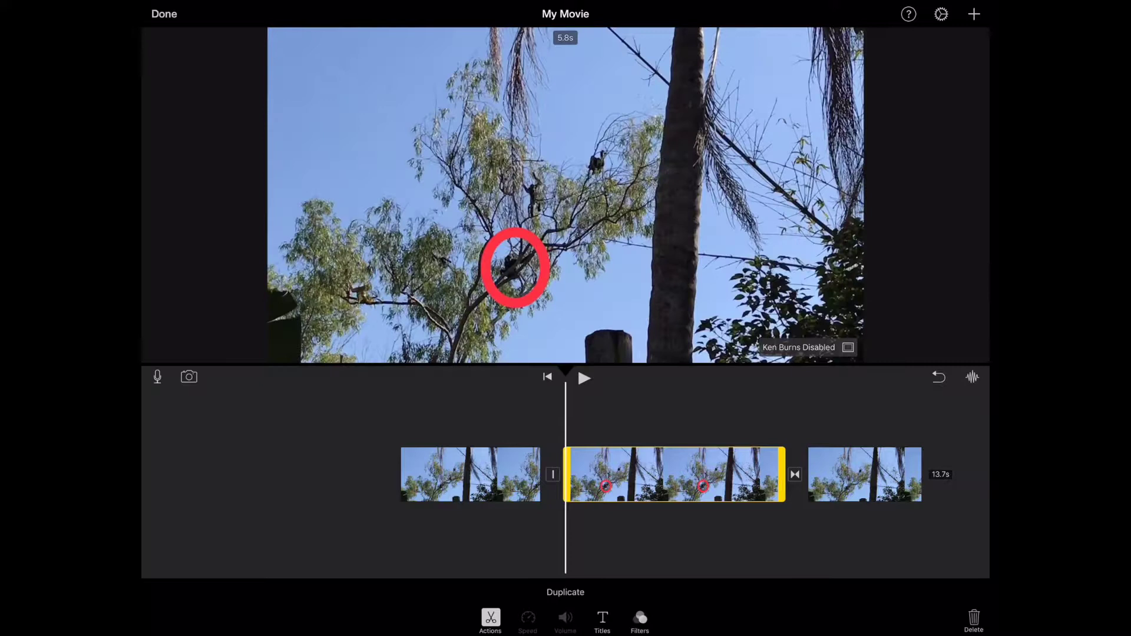
{"action": "left_click_drag", "start_coordinate": [783, 475], "coordinate": [615, 474]}
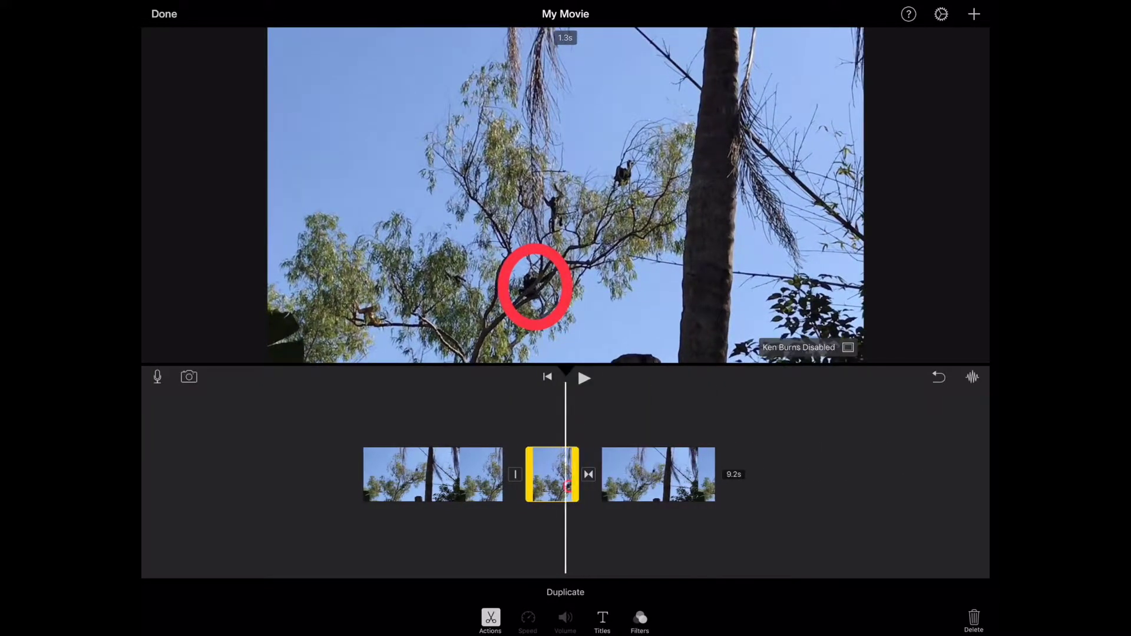
Make the transitions before and after the red-circled still Dissolves.
{"action": "left_click", "coordinate": [552, 475]}
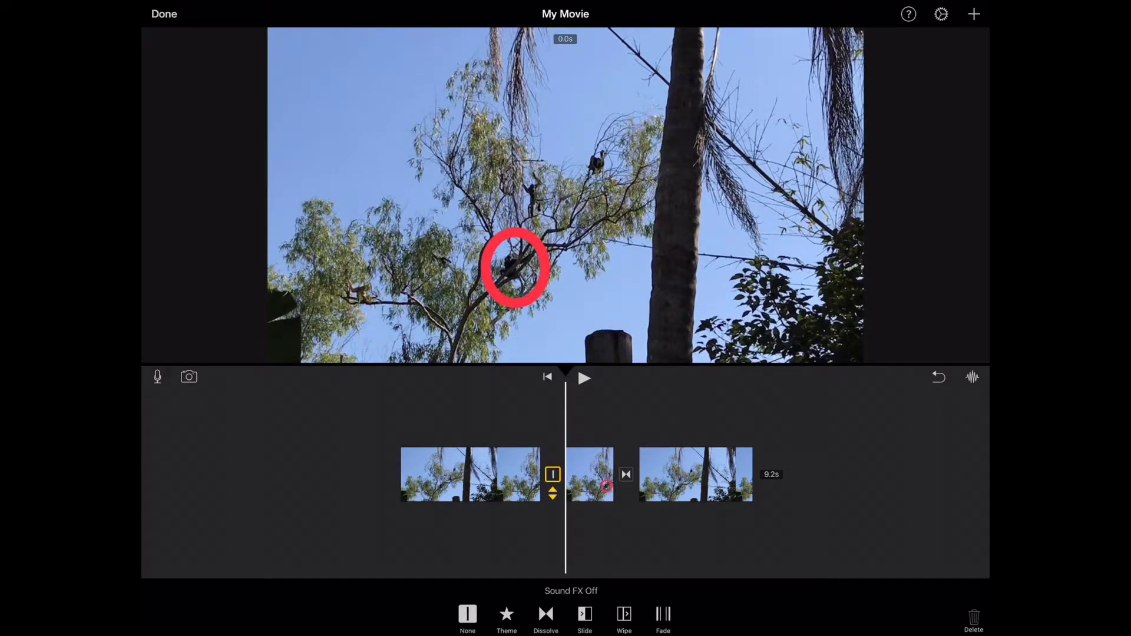
{"action": "left_click", "coordinate": [546, 614]}
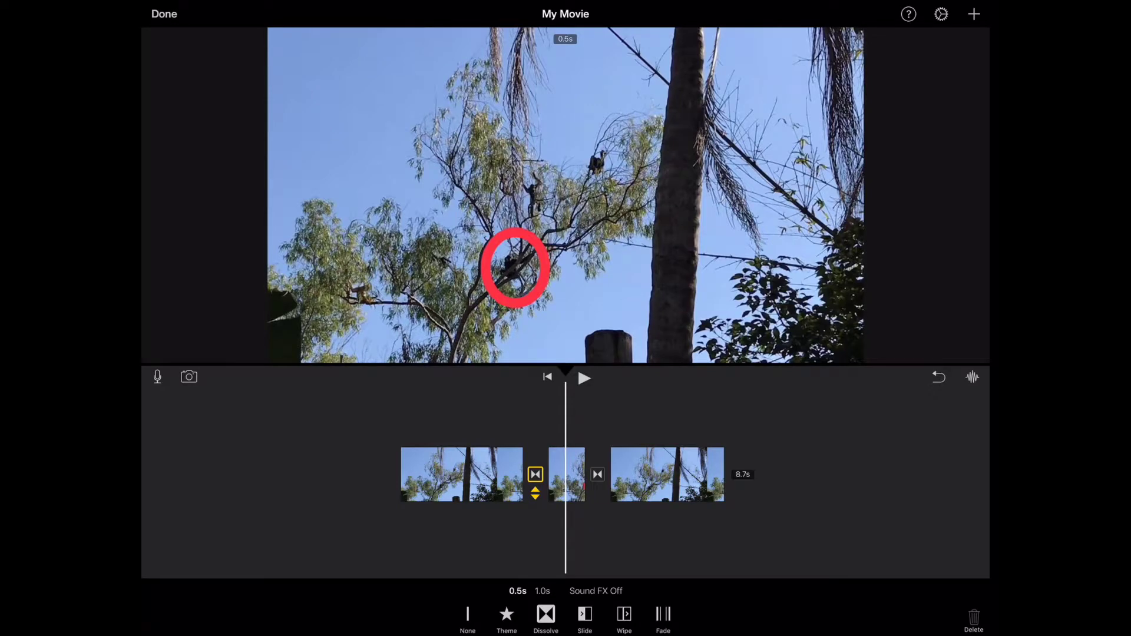
{"action": "left_click", "coordinate": [541, 591]}
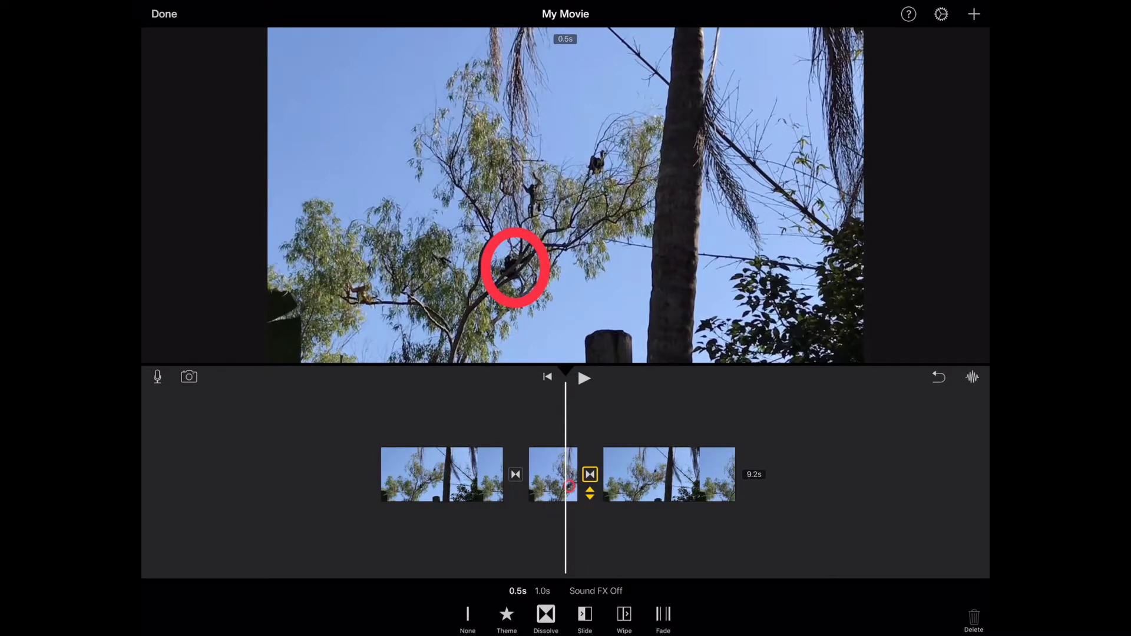
{"action": "left_click", "coordinate": [547, 377]}
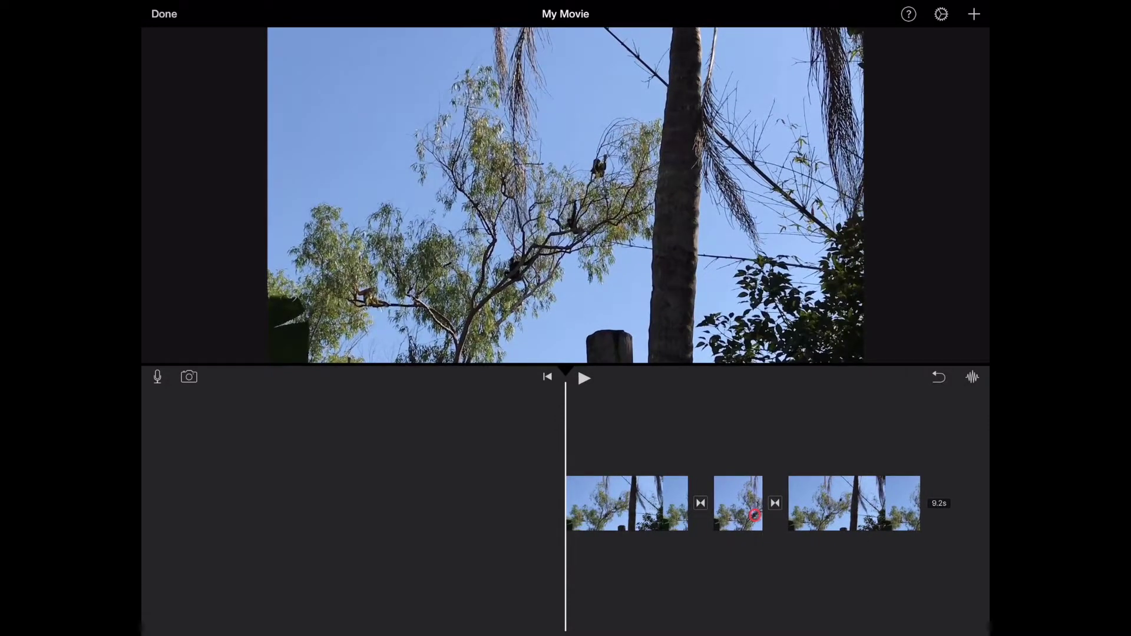
Return to the start of the 9.2-second project and play it back.
{"action": "left_click_drag", "start_coordinate": [754, 515], "coordinate": [756, 515]}
{"action": "left_click", "coordinate": [583, 377]}
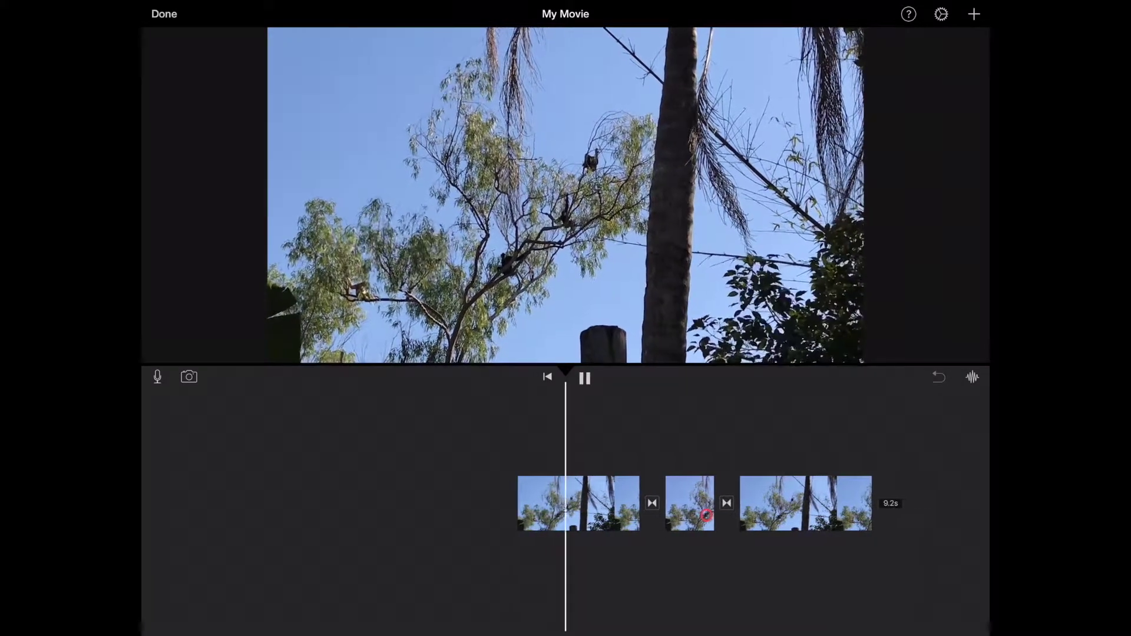